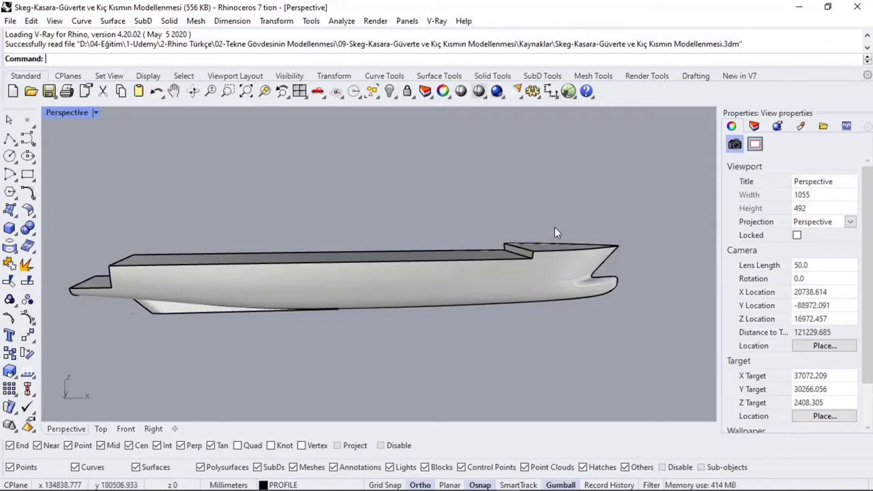
# Orbit toward the deck and zoom out so the whole hull fits with space around it.
pyautogui.moveTo(539, 249); pyautogui.dragTo(385, 264, button='right')
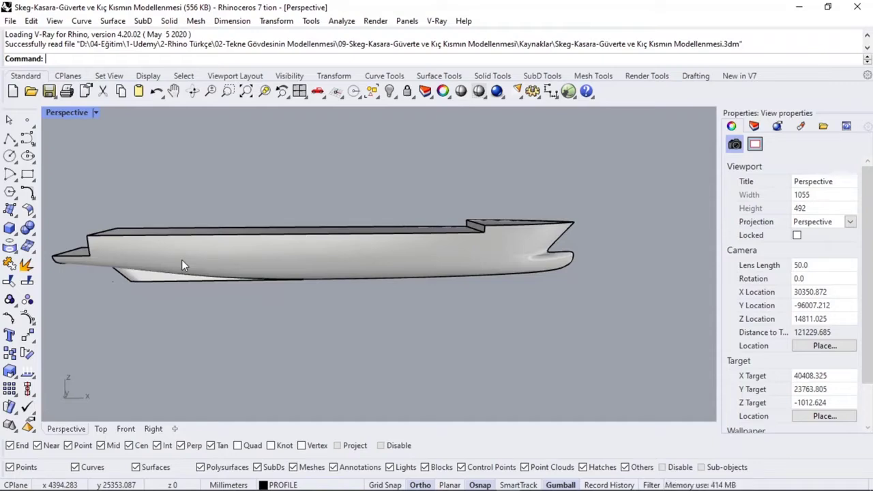
pyautogui.scroll(-4, 184, 266)
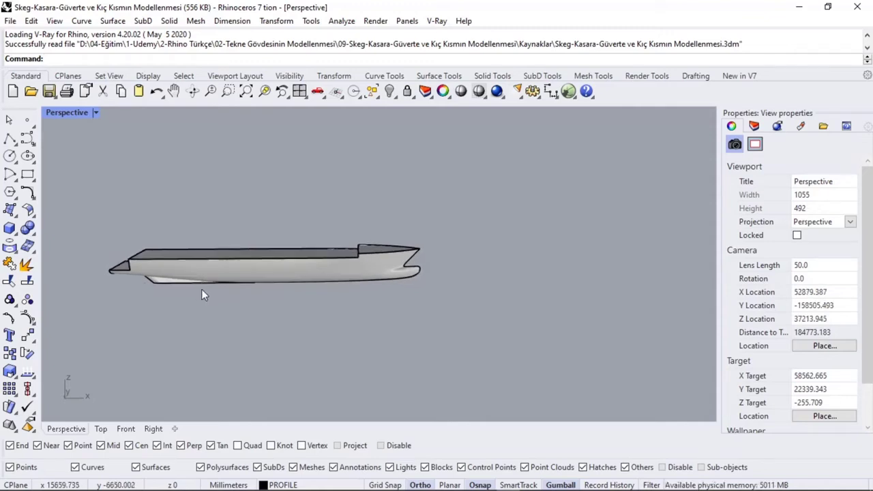
# Draw a line with L from the hull's stern up above the hull.
pyautogui.write('Line')
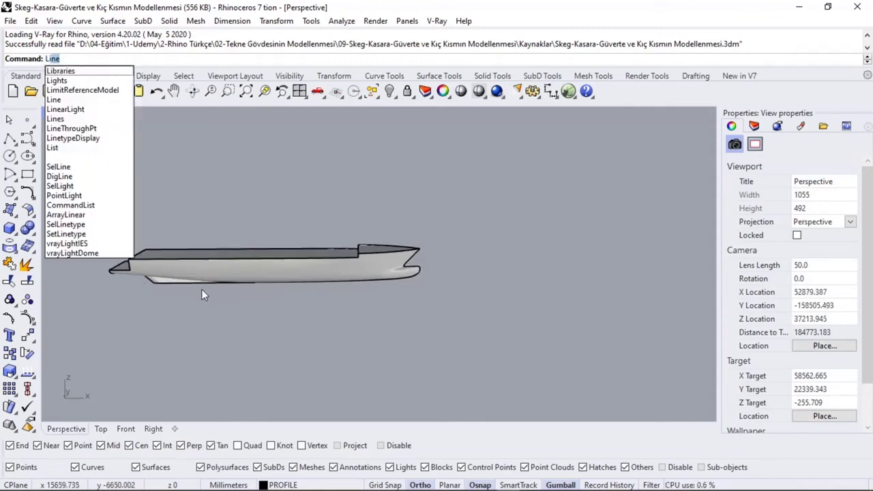
pyautogui.press('Return')
pyautogui.click(203, 287)
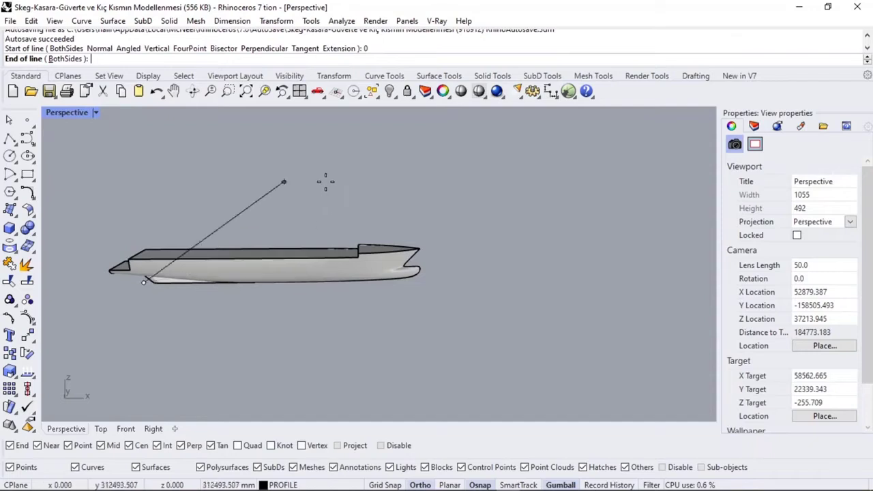
pyautogui.click(279, 184)
# Extrude the line into a large flat plane and slide it along the hull's length.
pyautogui.click(273, 189)
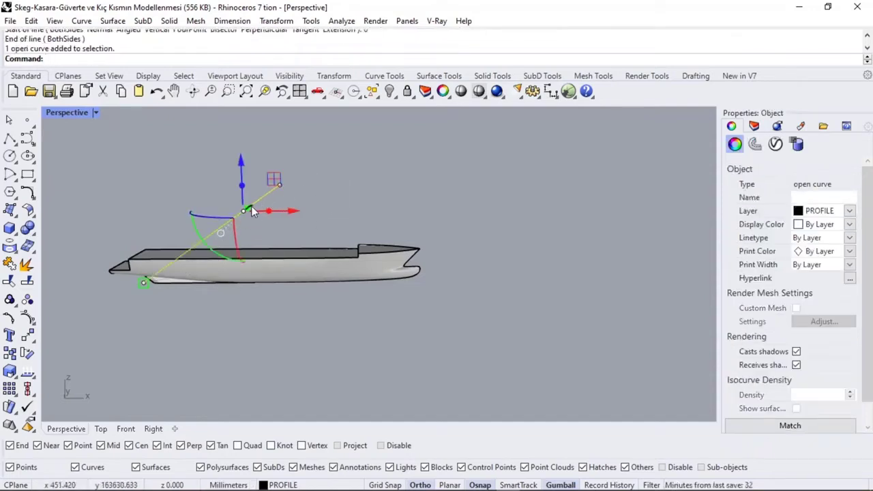
pyautogui.moveTo(253, 206); pyautogui.dragTo(545, 262)
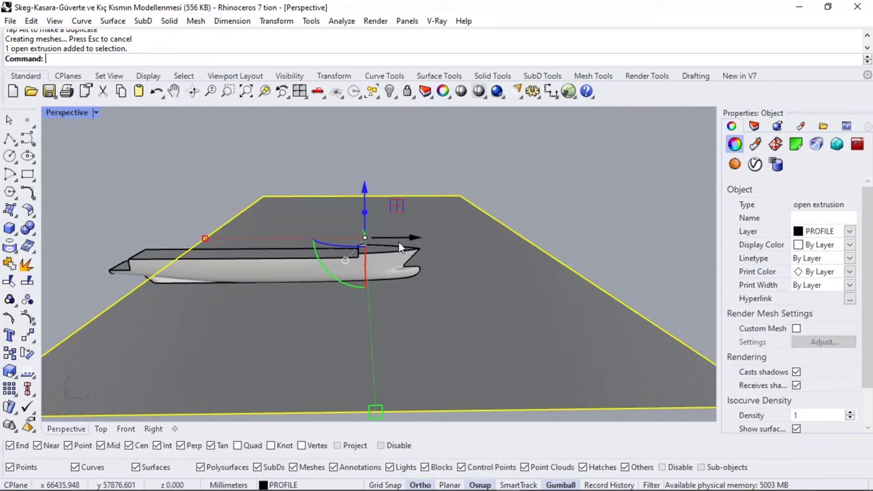
pyautogui.moveTo(398, 240); pyautogui.dragTo(364, 253)
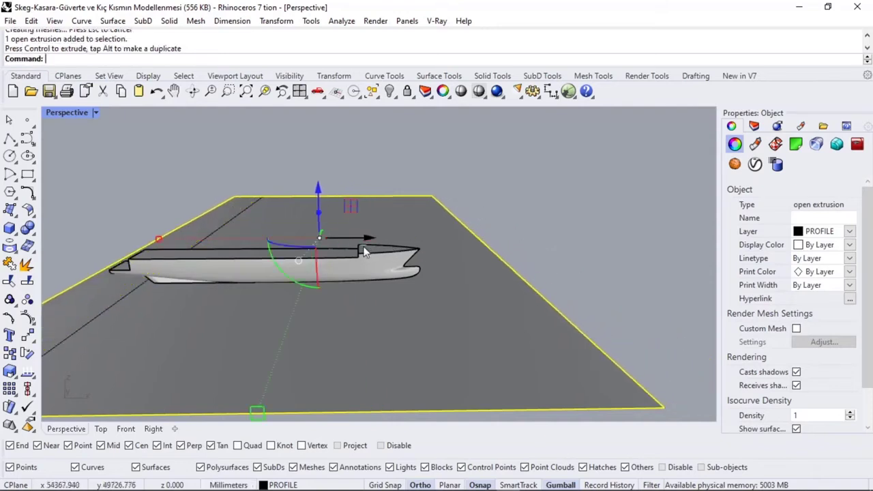
pyautogui.click(358, 188)
pyautogui.click(341, 196)
pyautogui.click(317, 191)
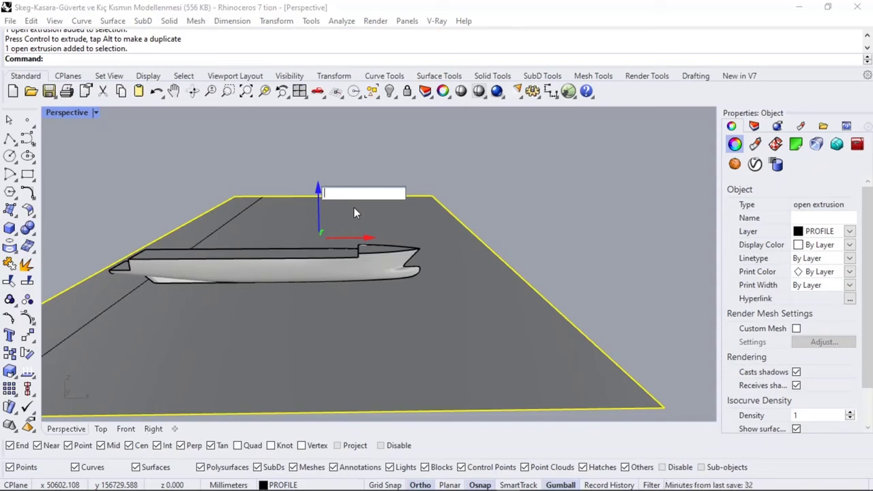
# Move the plane up 4000 units, clear the selection, and orbit and zoom toward the hull.
pyautogui.write('4000')
pyautogui.press('Return')
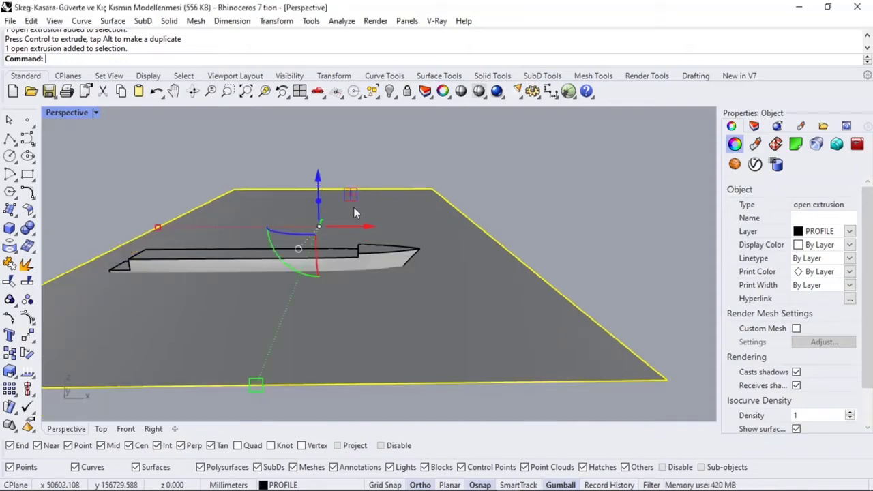
pyautogui.press('Escape')
pyautogui.moveTo(226, 274); pyautogui.dragTo(238, 263, button='right')
pyautogui.scroll(1, 113, 271)
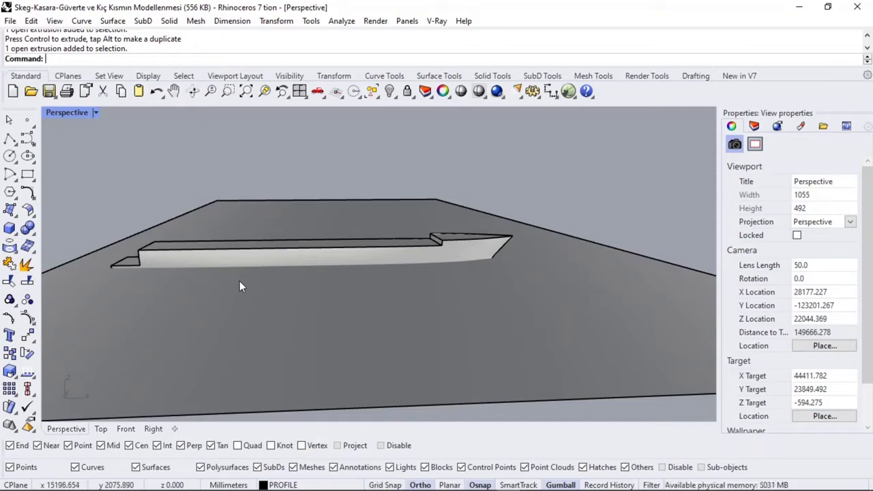
# Select the hull's trimmed surface on the PROFILE layer.
pyautogui.click(278, 259)
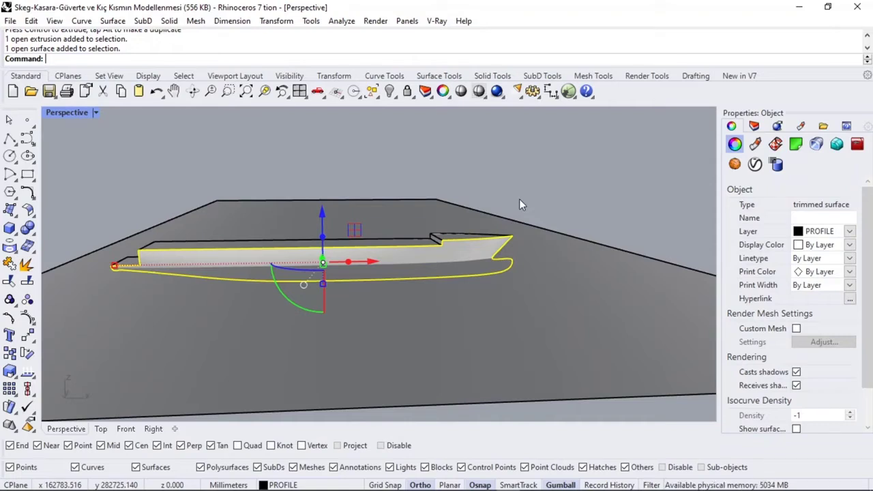
pyautogui.press('Escape')
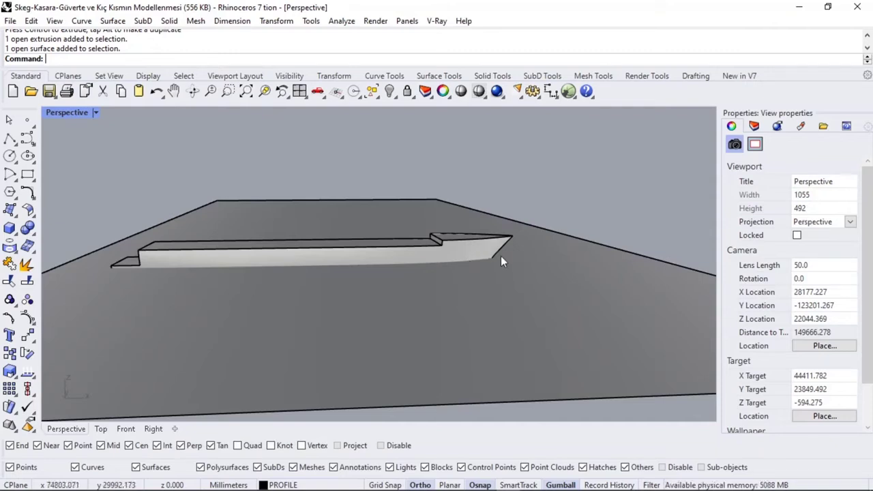
pyautogui.scroll(-2, 498, 257)
pyautogui.moveTo(418, 272); pyautogui.dragTo(418, 276, button='right')
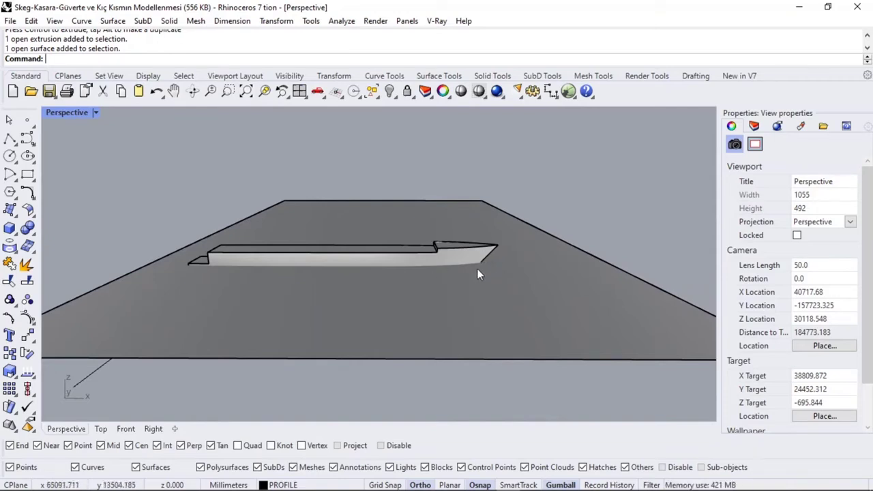
pyautogui.scroll(2, 477, 269)
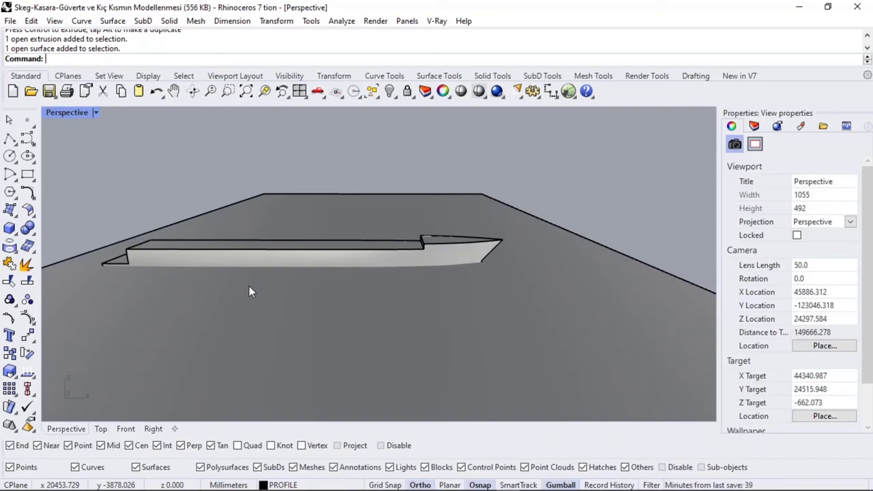
# Delete the grey waterline plane and the long stray line.
pyautogui.click(308, 300)
pyautogui.press('Delete')
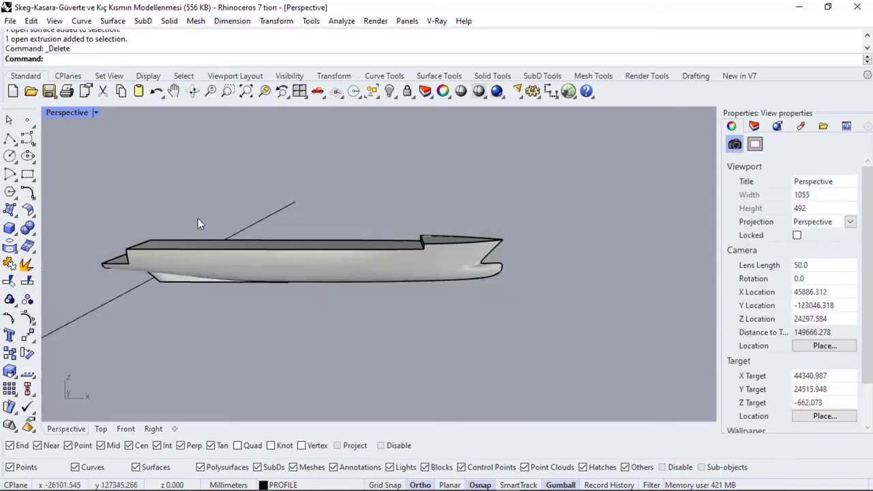
pyautogui.click(136, 288)
pyautogui.press('Delete')
# Orbit and zoom to check the hull, window-select its 12 surfaces, then deselect them.
pyautogui.scroll(-3, 208, 239)
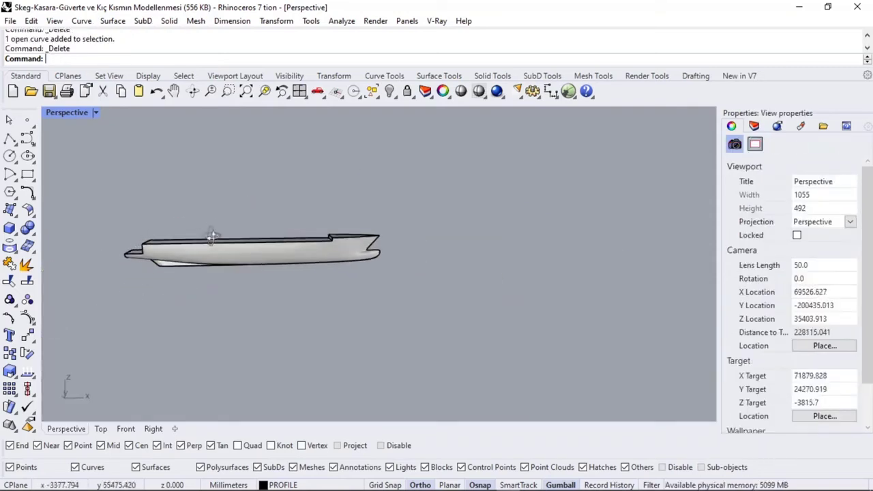
pyautogui.moveTo(211, 236)
pyautogui.mouseDown(button='right')
pyautogui.moveTo(539, 240)
pyautogui.moveTo(409, 236)
pyautogui.moveTo(498, 248)
pyautogui.moveTo(203, 248)
pyautogui.mouseUp(button='right')
pyautogui.scroll(2, 544, 241)
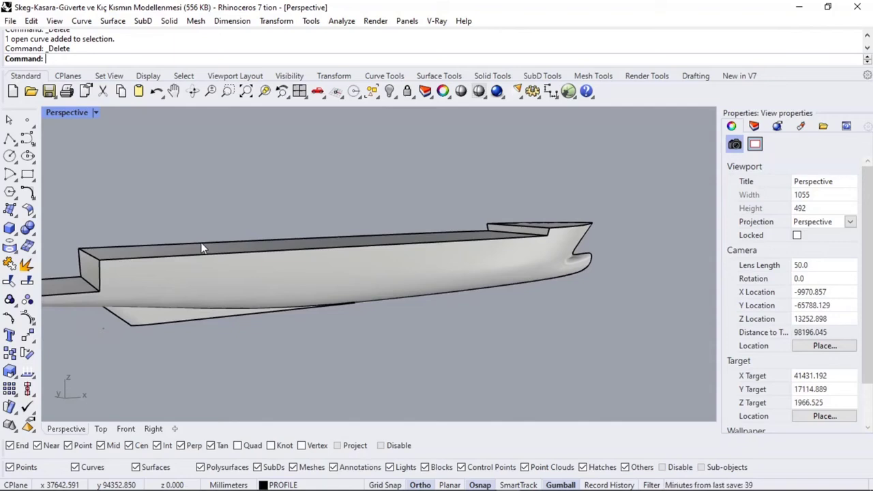
pyautogui.scroll(-2, 240, 241)
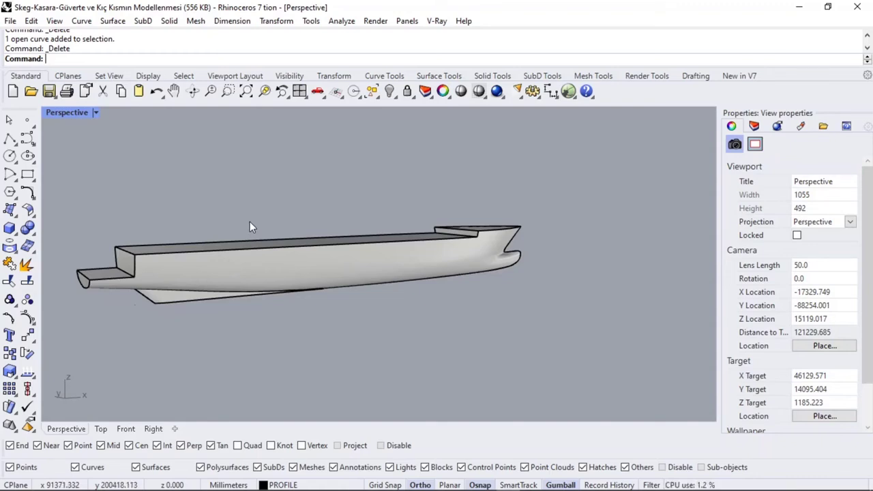
pyautogui.moveTo(583, 189); pyautogui.dragTo(112, 389)
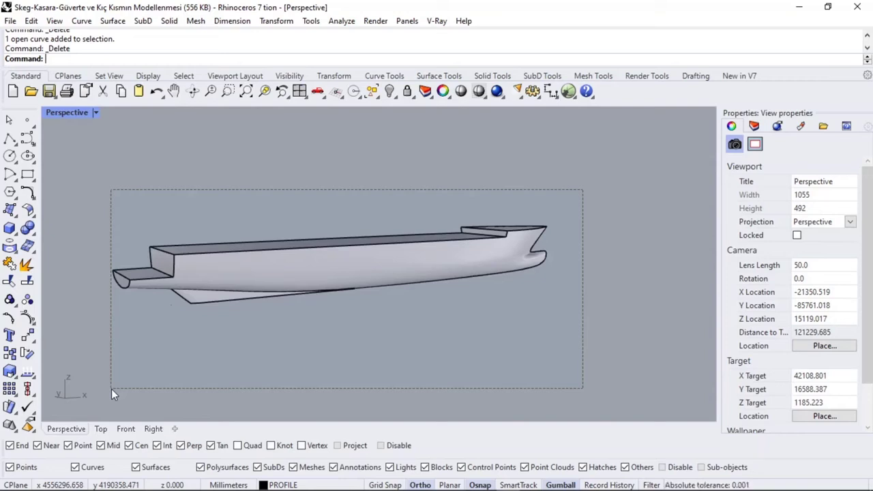
pyautogui.moveTo(111, 389); pyautogui.dragTo(101, 382)
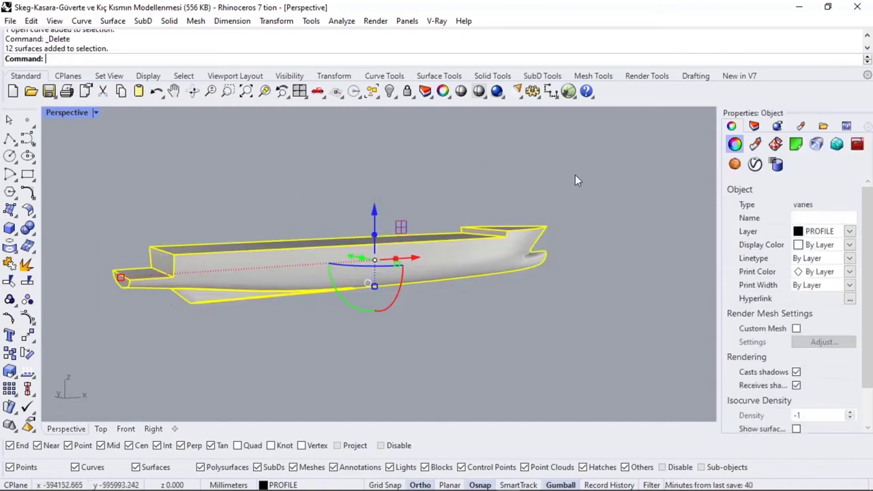
pyautogui.click(470, 301)
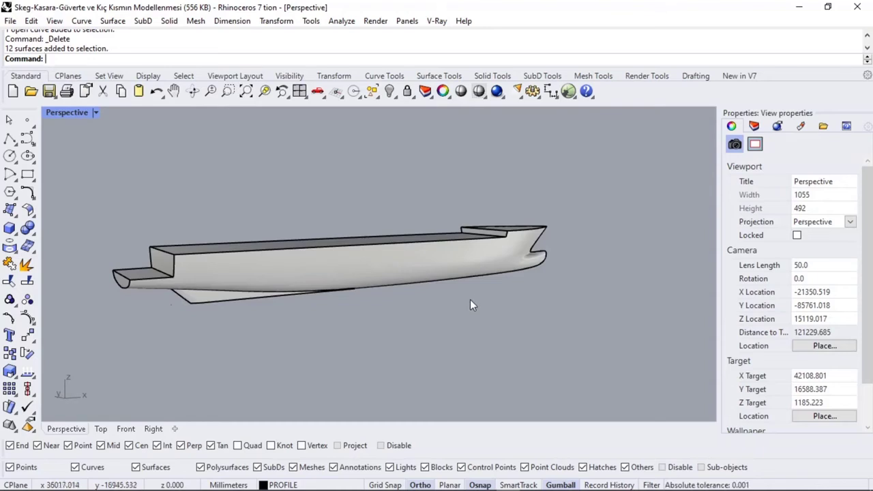
pyautogui.moveTo(470, 303); pyautogui.dragTo(357, 300, button='right')
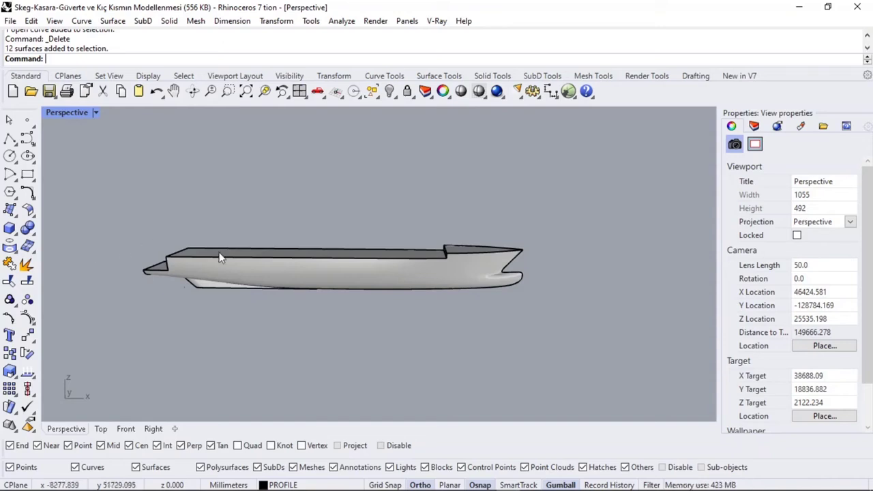
# Zoom in on the remaining ship hull in the Perspective view.
pyautogui.scroll(2, 220, 253)
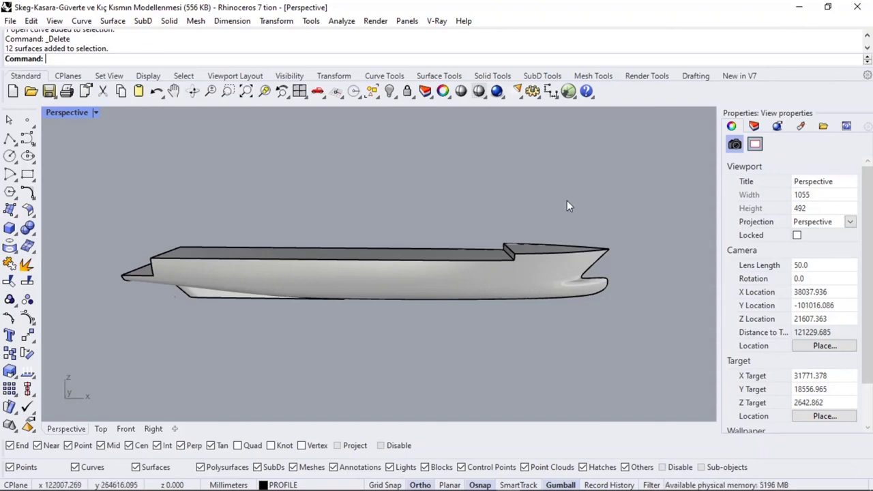
# Orbit to the hull's other side and zoom in close on the bow and deck.
pyautogui.moveTo(566, 206); pyautogui.dragTo(193, 220, button='right')
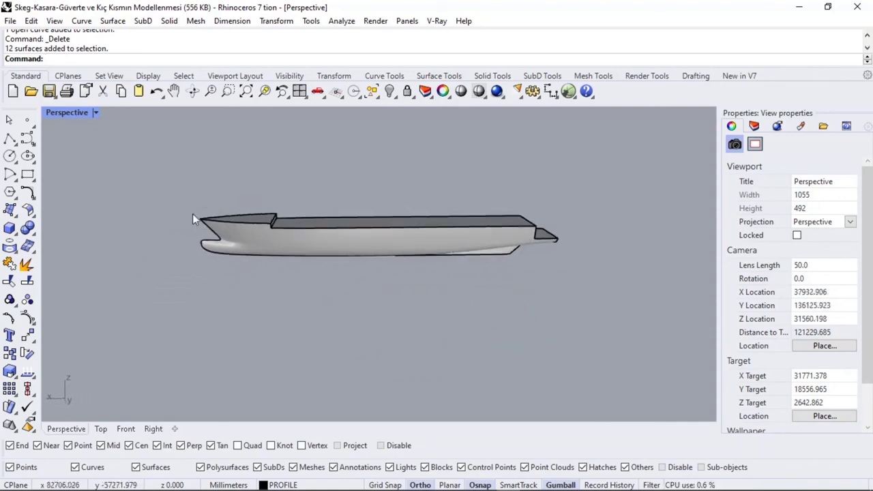
pyautogui.moveTo(193, 220); pyautogui.dragTo(407, 220, button='right')
pyautogui.scroll(5, 294, 218)
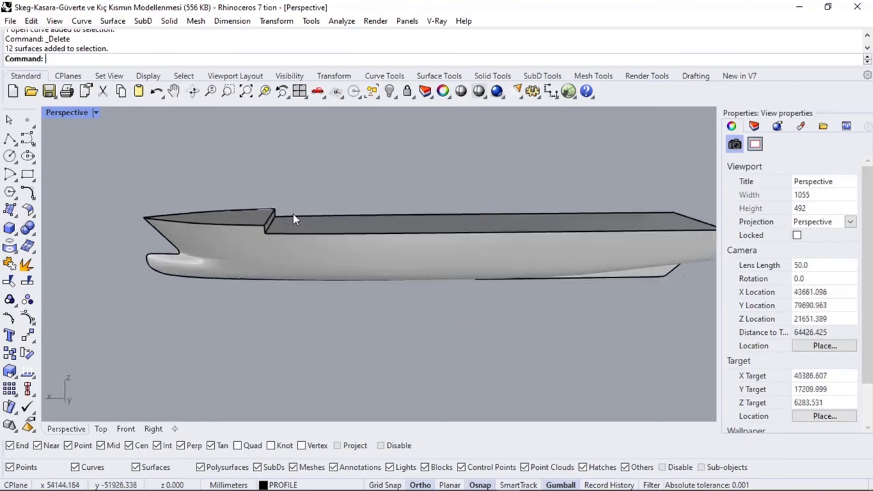